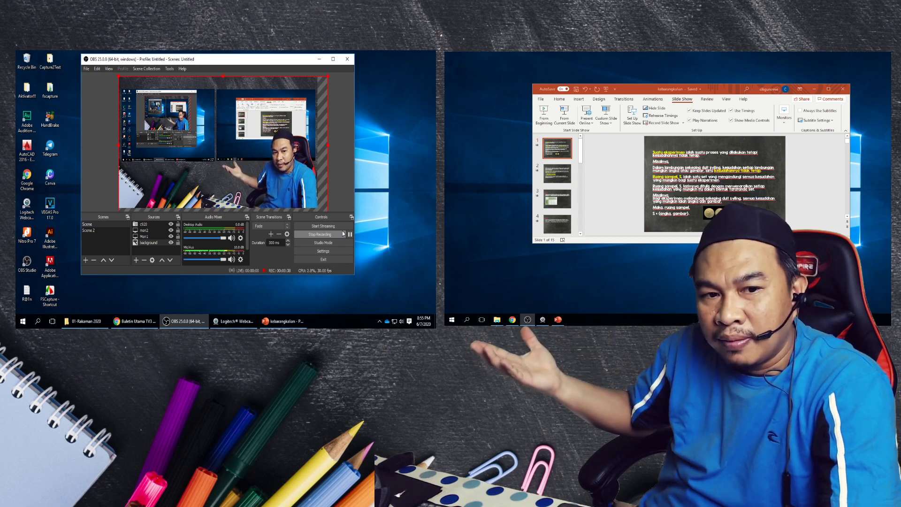
Maximize the kebarangkalian PowerPoint window, then trial-run and end its slide show
{"action": "left_click", "coordinate": [830, 91]}
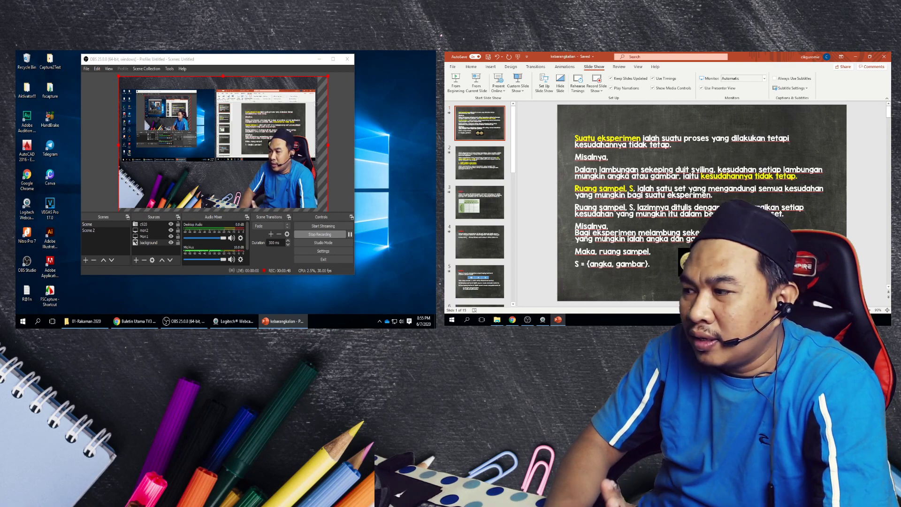
{"action": "key", "text": "F5"}
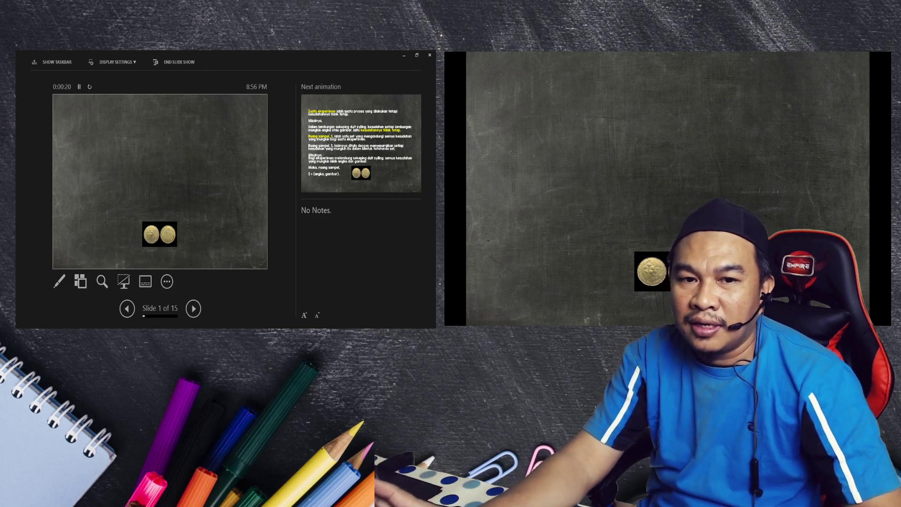
{"action": "key", "text": "Escape"}
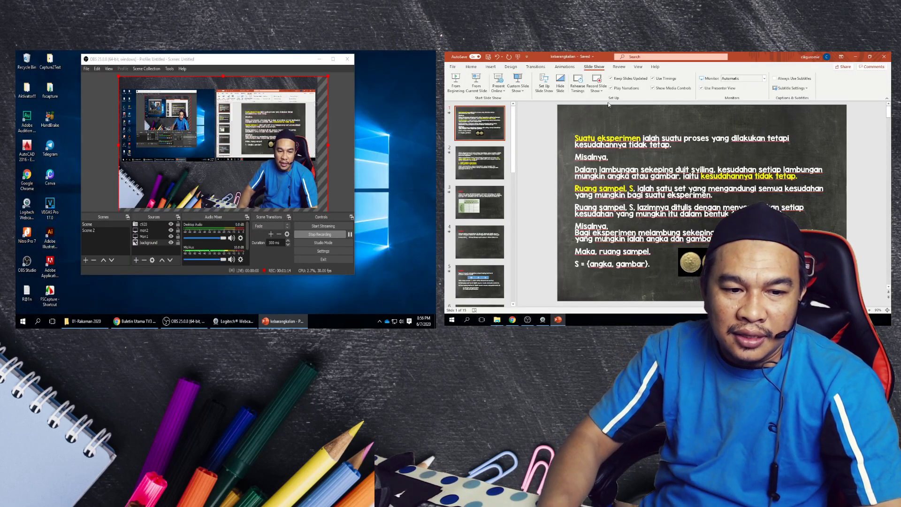
In Scene 2, open the Mon1 display capture properties and its display list, then switch to PowerPoint
{"action": "left_click", "coordinate": [95, 232]}
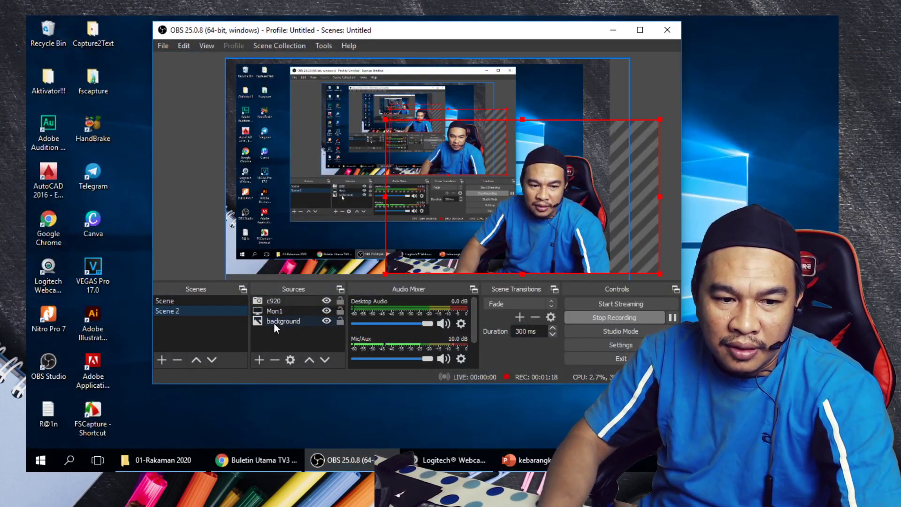
{"action": "right_click", "coordinate": [284, 312]}
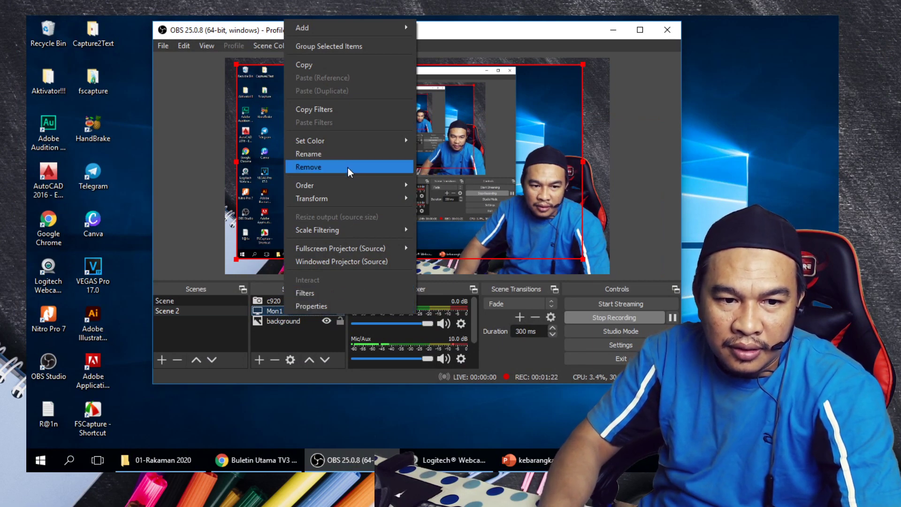
{"action": "left_click", "coordinate": [273, 340]}
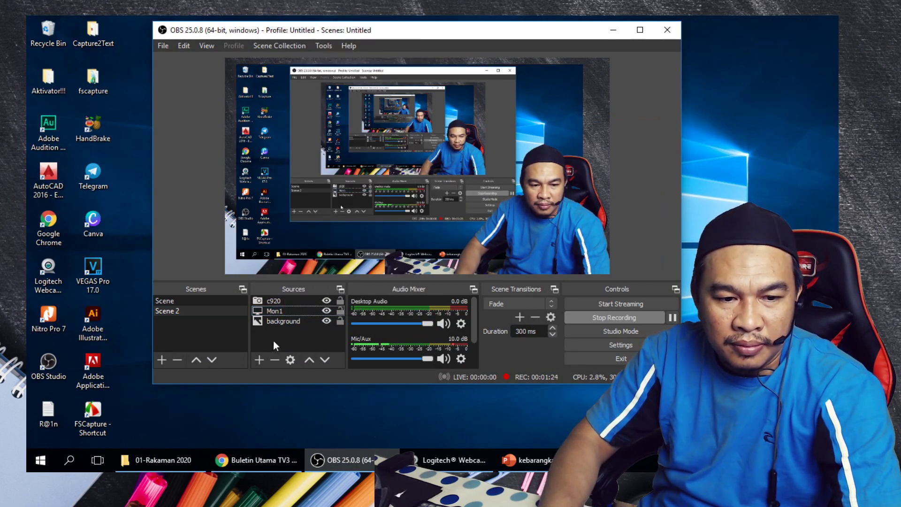
{"action": "double_click", "coordinate": [288, 309]}
{"action": "left_click", "coordinate": [333, 284]}
{"action": "left_click", "coordinate": [332, 301]}
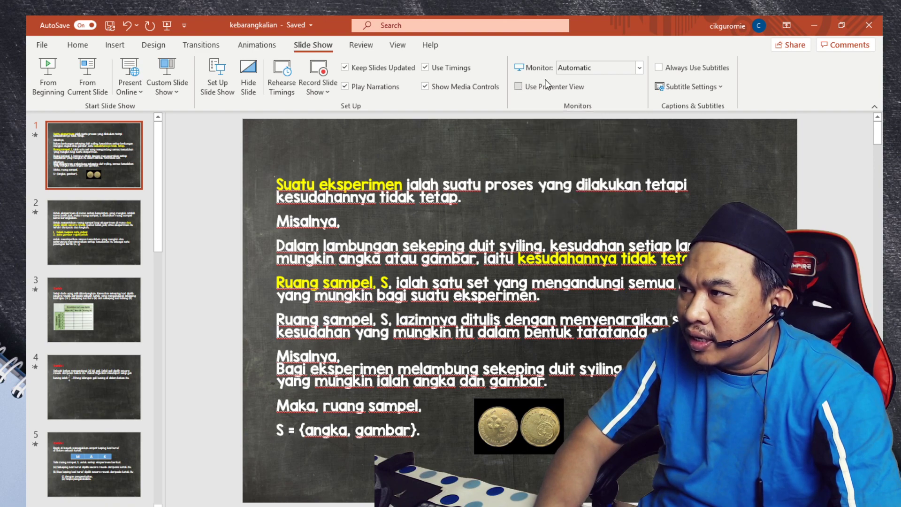
Set the slide show monitor to Monitor 1 AL1917W instead of Automatic
{"action": "left_click", "coordinate": [576, 73]}
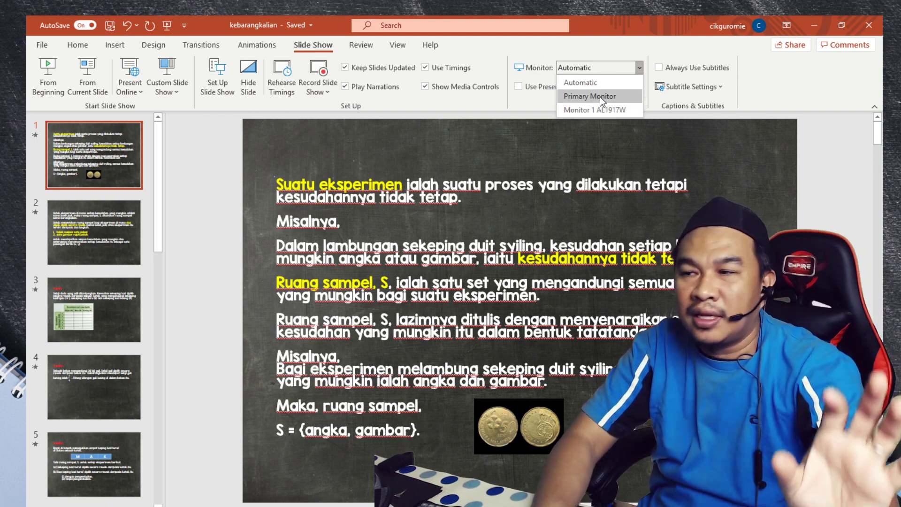
{"action": "left_click", "coordinate": [603, 110]}
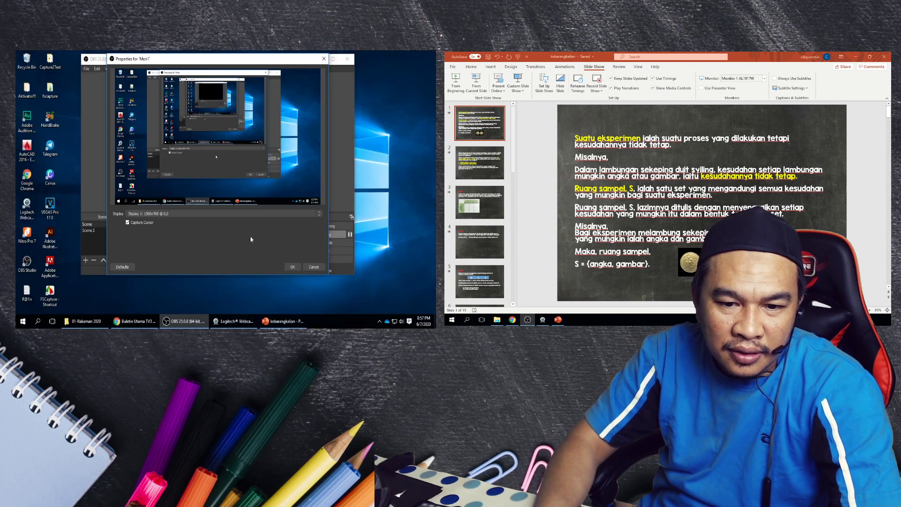
Confirm the Mon1 capture settings and start the PowerPoint slide show full screen on the second display
{"action": "left_click", "coordinate": [292, 266]}
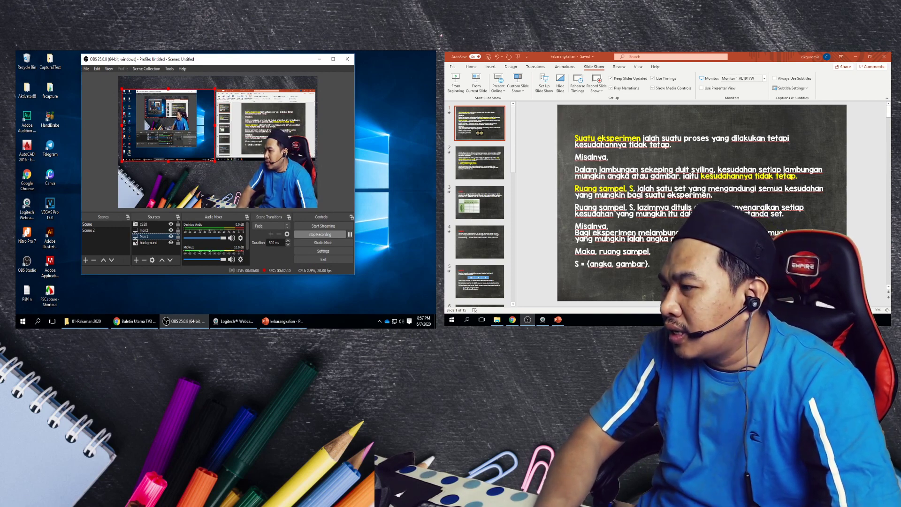
{"action": "key", "text": "alt+Tab"}
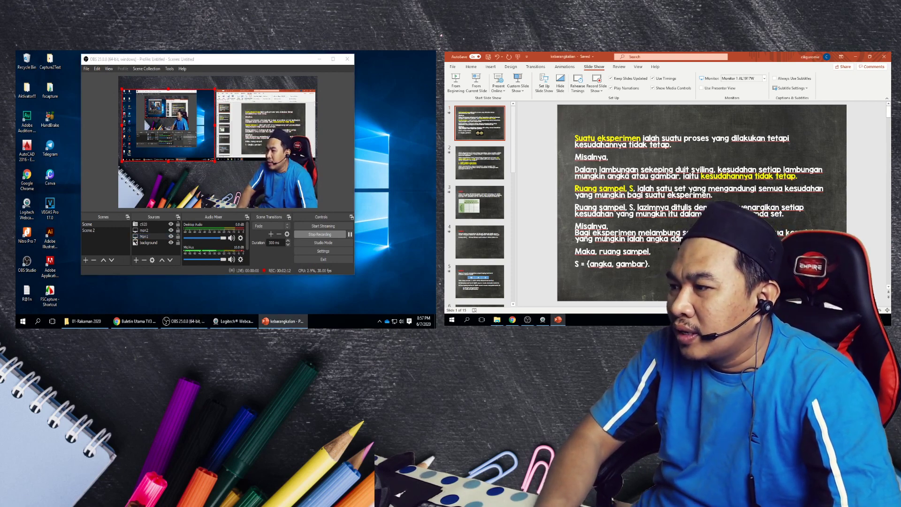
{"action": "key", "text": "F5"}
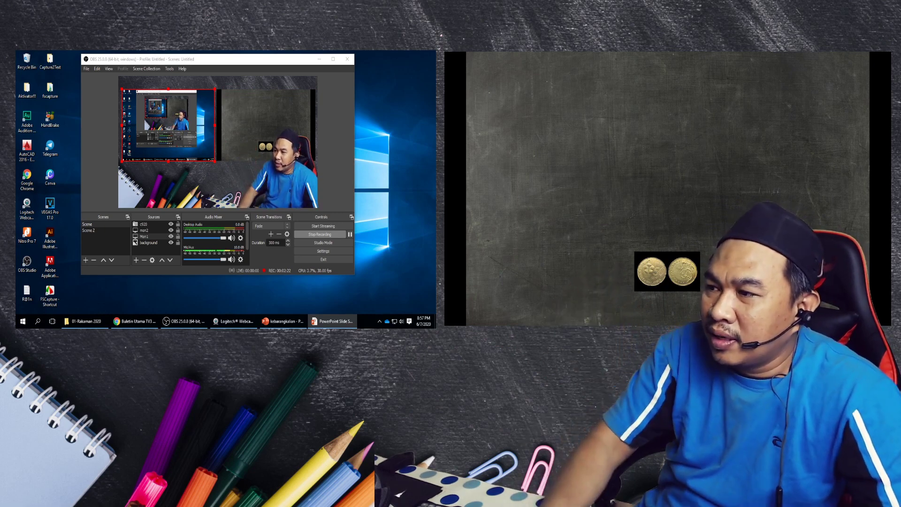
Advance past the dice-and-card table to the 36-marbles example slide, then end the show
{"action": "left_click", "coordinate": [718, 186]}
{"action": "left_click", "coordinate": [718, 186]}
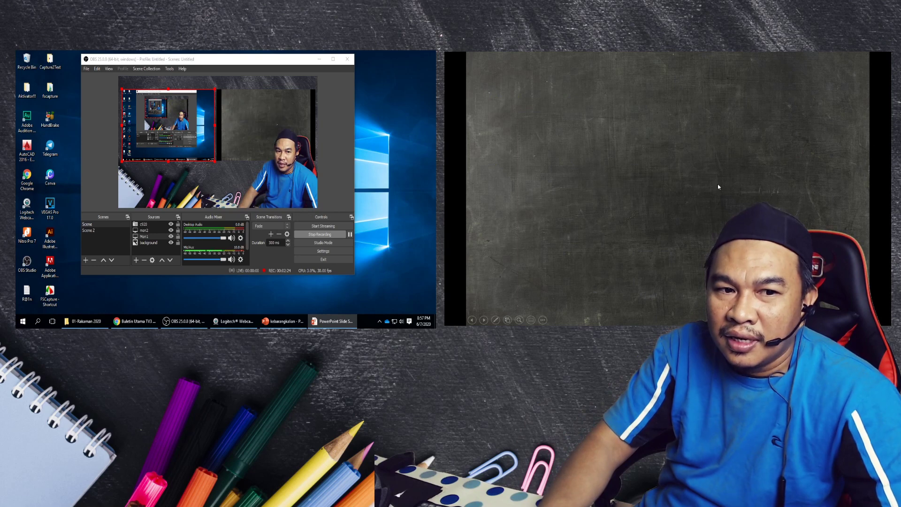
{"action": "left_click", "coordinate": [718, 186]}
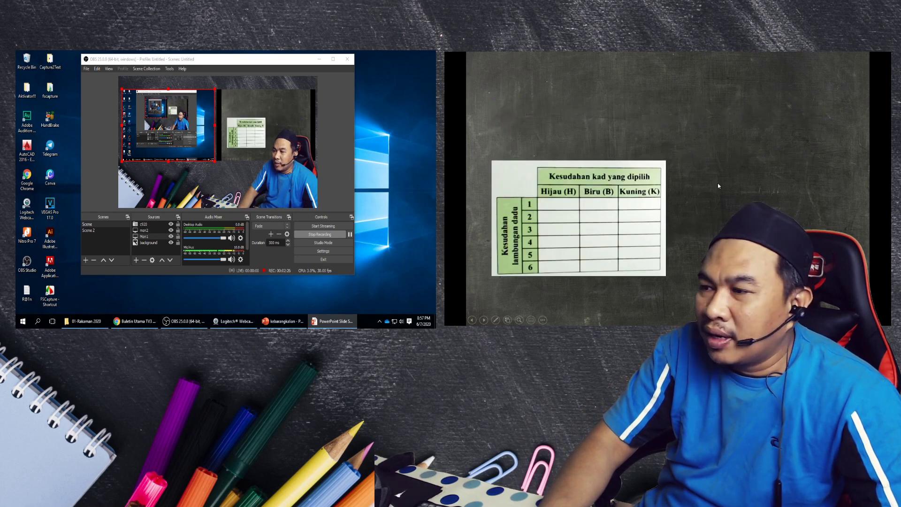
{"action": "left_click", "coordinate": [718, 186]}
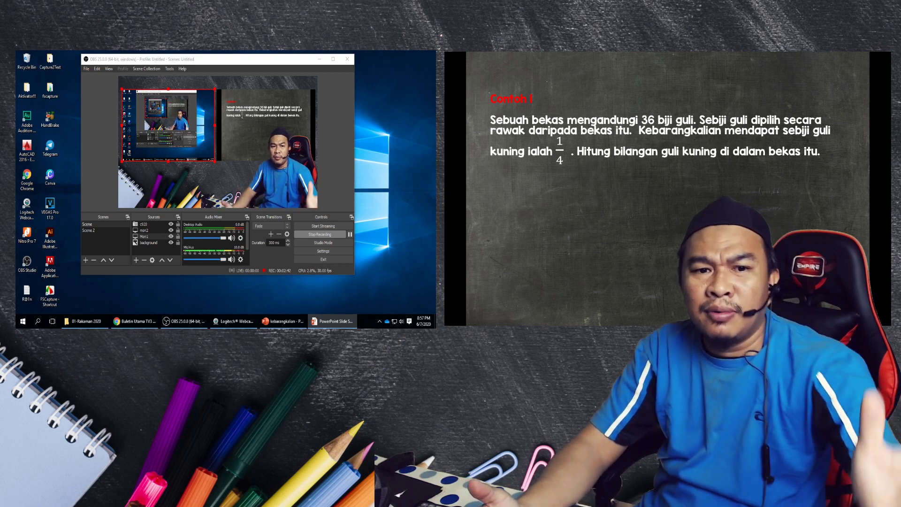
{"action": "key", "text": "Escape"}
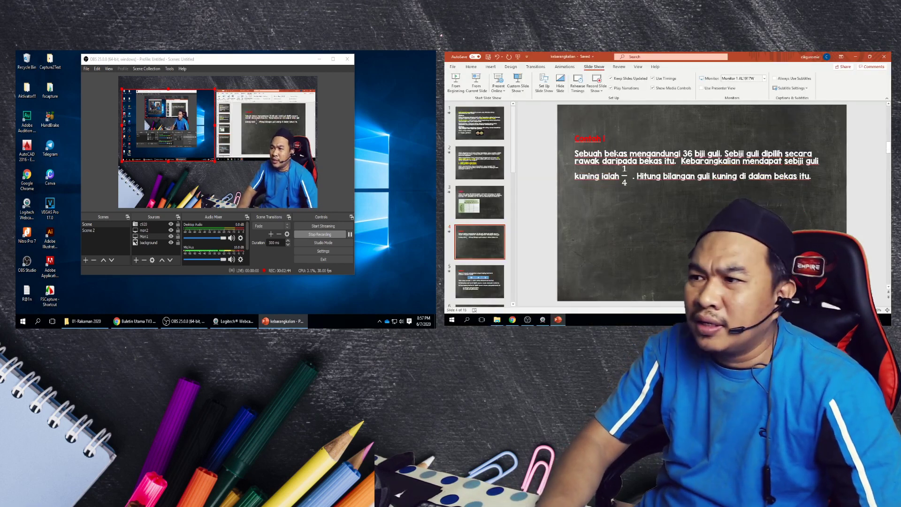